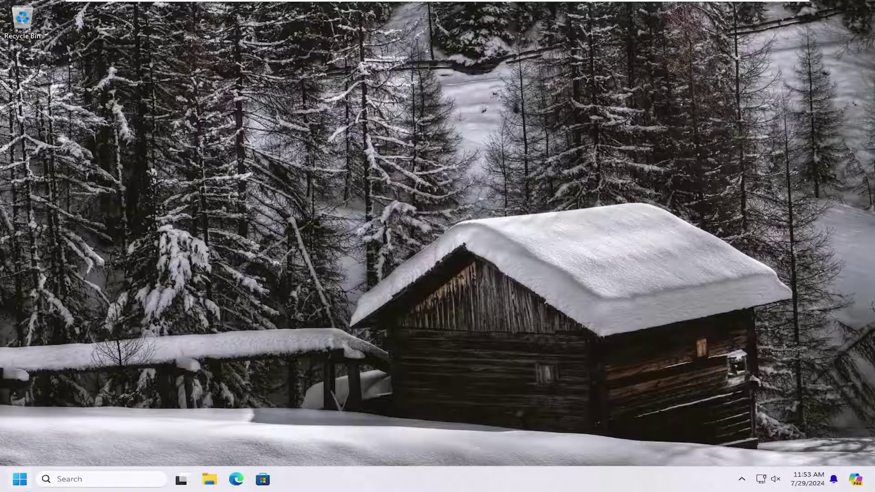
# Search the Start menu for "windows security", correcting the mistyped ending.
pyautogui.click(20, 479)
pyautogui.write('win')
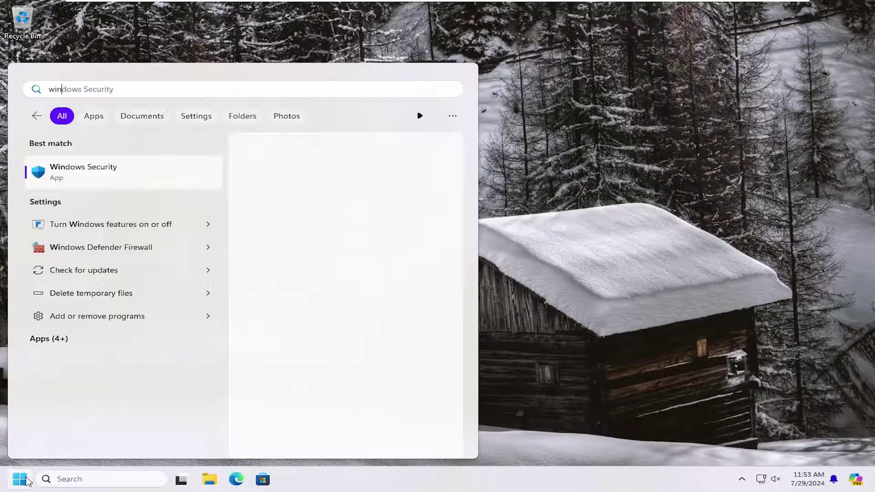
pyautogui.write('dows securi')
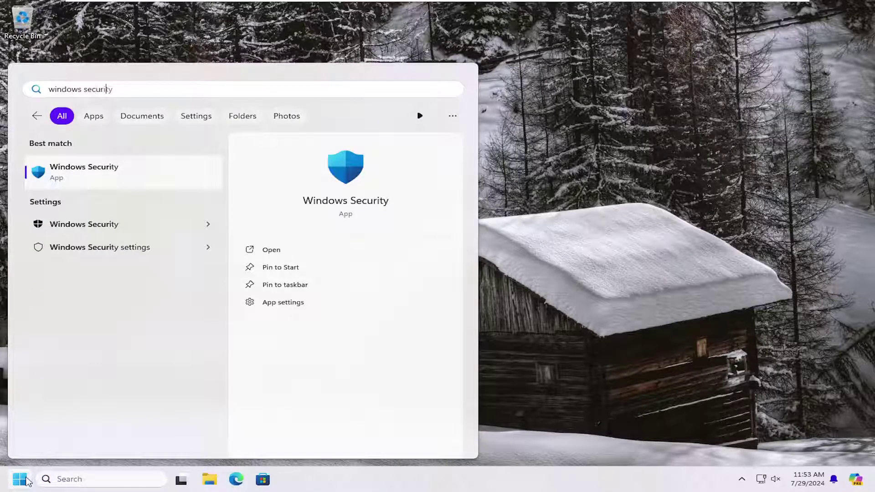
pyautogui.write('t')
pyautogui.press('BackSpace')
pyautogui.press('BackSpace')
# Launch Windows Security, move its window lower, and reach Virus & threat protection's ransomware settings.
pyautogui.click(117, 168)
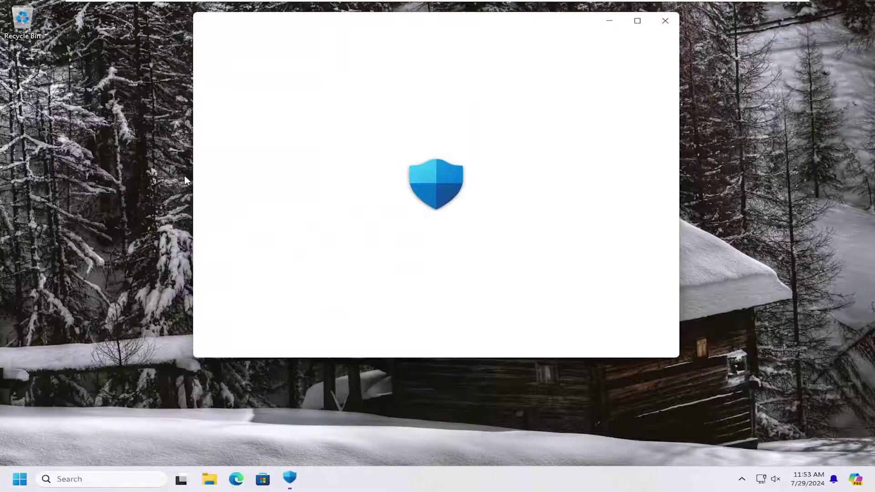
pyautogui.moveTo(408, 17); pyautogui.dragTo(410, 88)
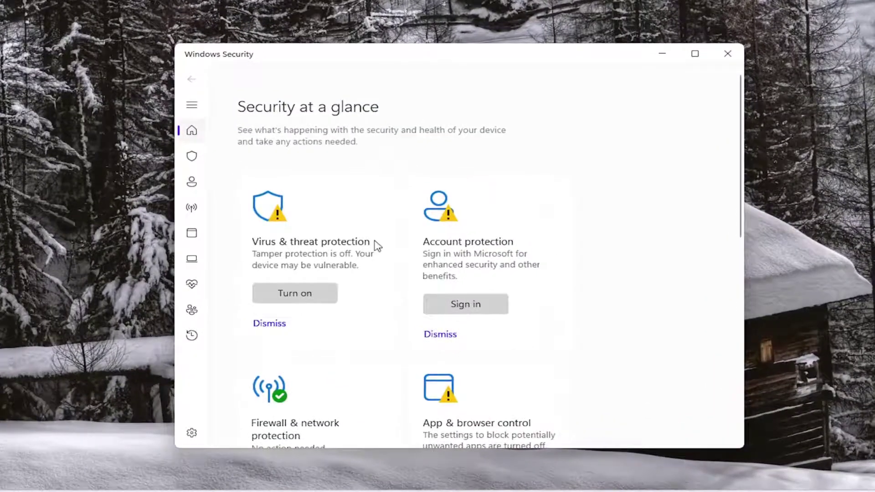
pyautogui.click(193, 109)
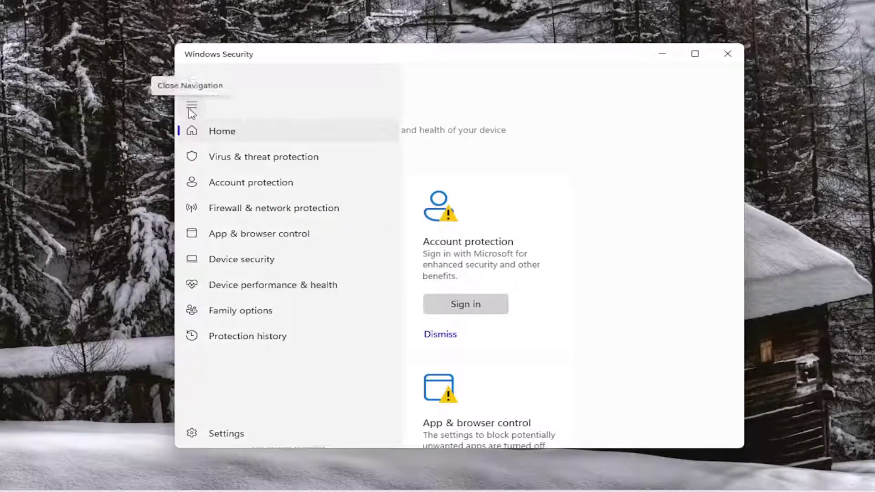
pyautogui.click(260, 164)
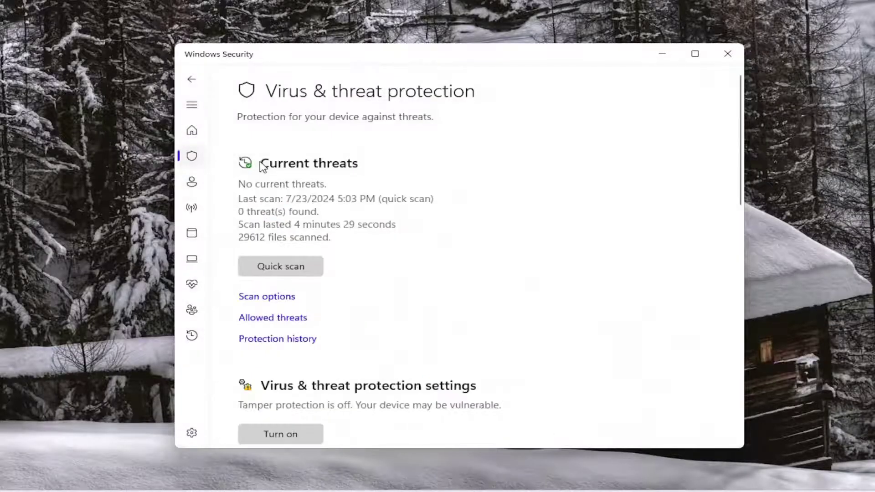
pyautogui.scroll(-2, 524, 286)
pyautogui.scroll(-1, 521, 286)
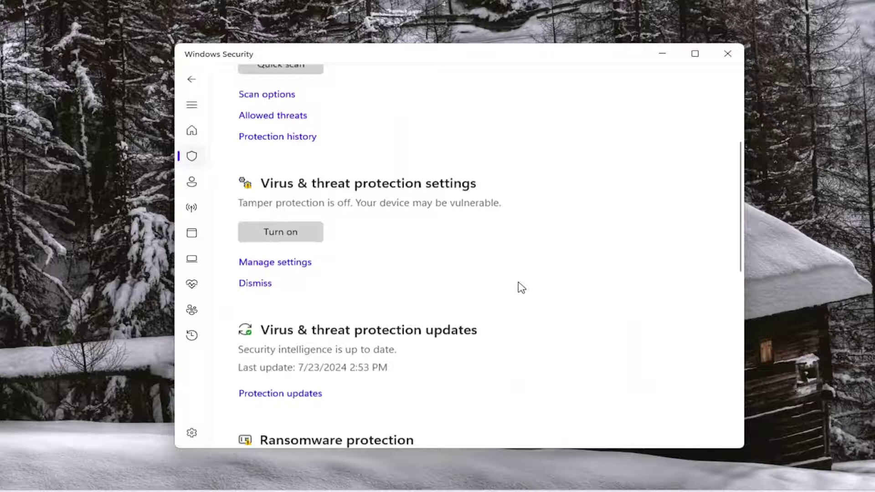
pyautogui.scroll(-3, 521, 286)
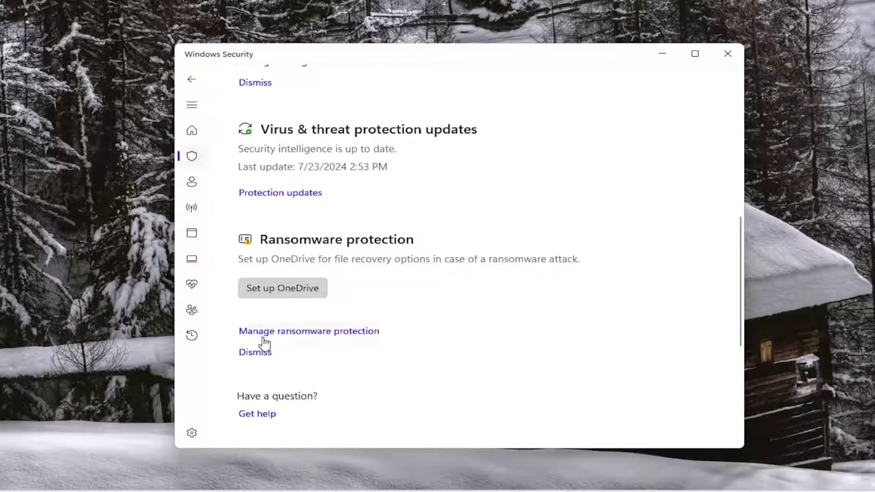
pyautogui.click(309, 333)
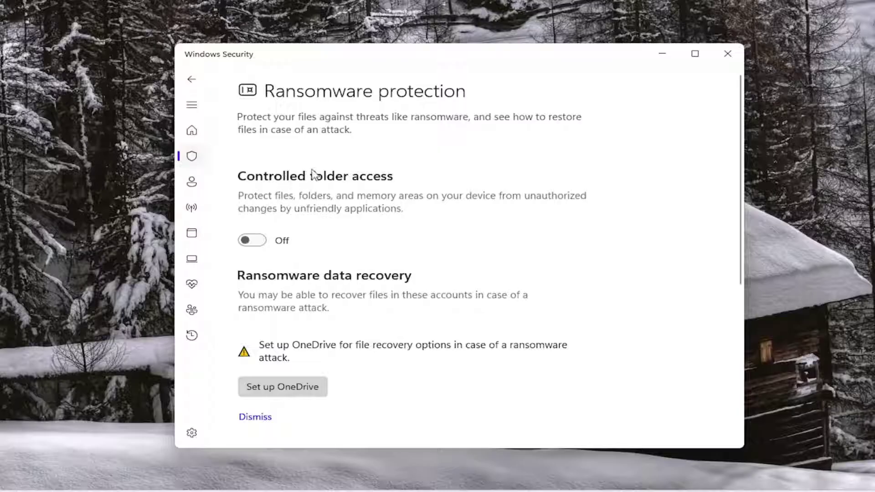
# Turn Controlled folder access on with UAC approval, then toggle it off and on again.
pyautogui.click(251, 241)
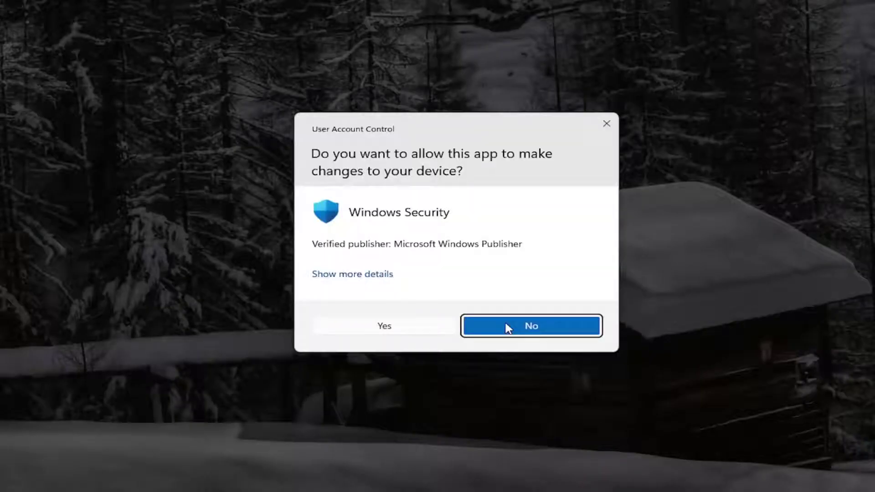
pyautogui.click(384, 327)
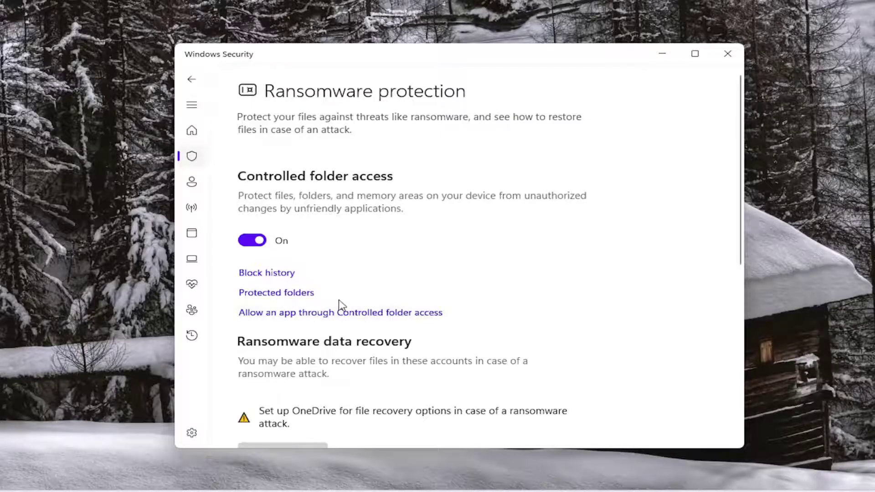
pyautogui.scroll(-2, 329, 274)
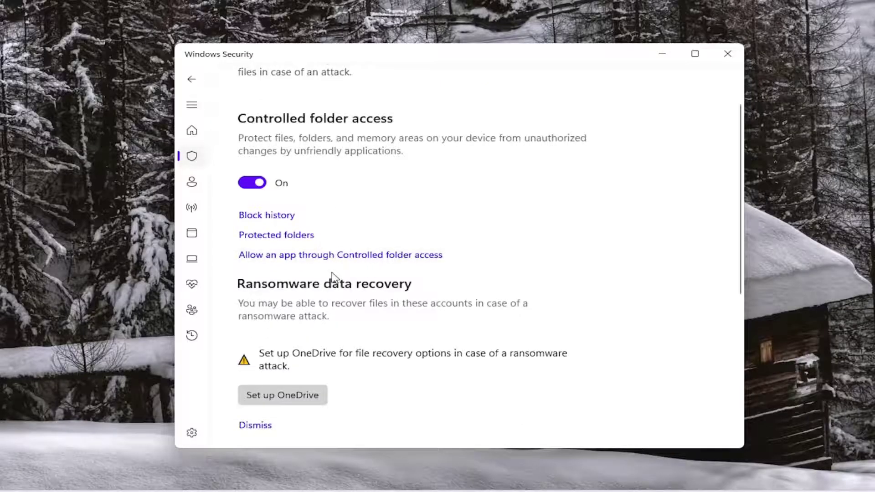
pyautogui.scroll(2, 334, 277)
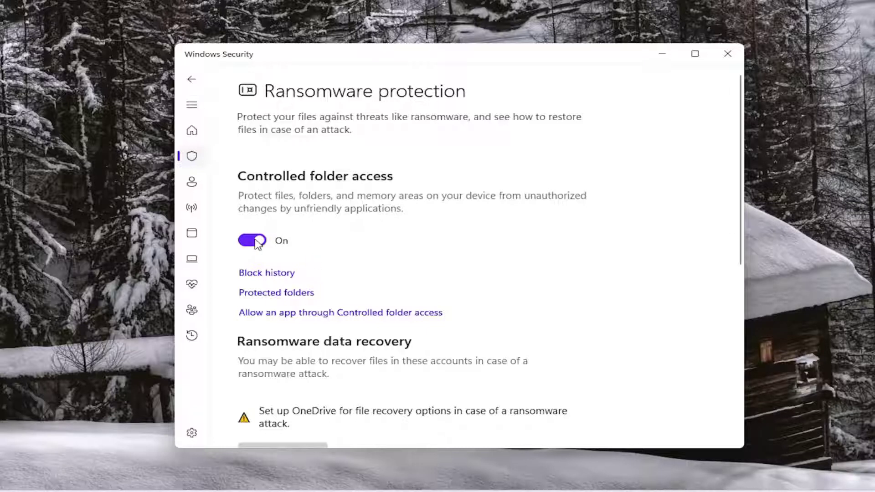
pyautogui.click(253, 240)
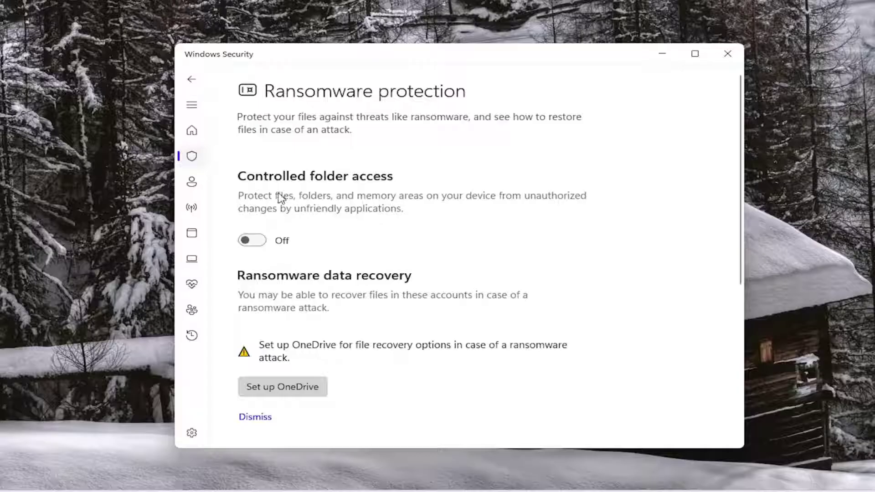
pyautogui.click(257, 248)
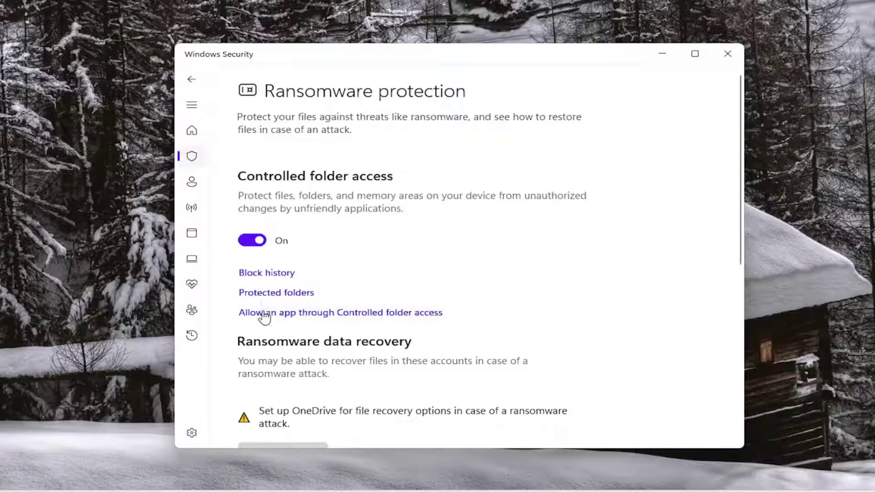
# Open the Allow an app page and cancel the All apps file picker without choosing.
pyautogui.click(377, 315)
pyautogui.click(379, 321)
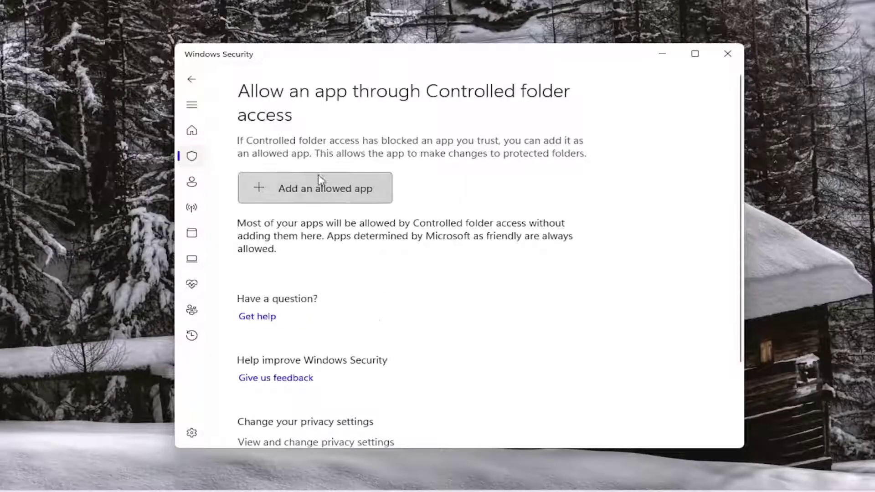
pyautogui.click(295, 197)
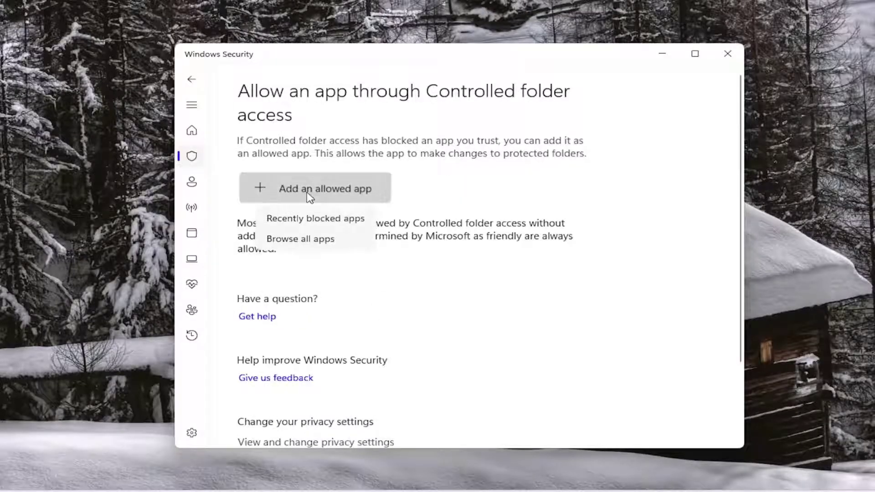
pyautogui.click(289, 239)
pyautogui.click(569, 324)
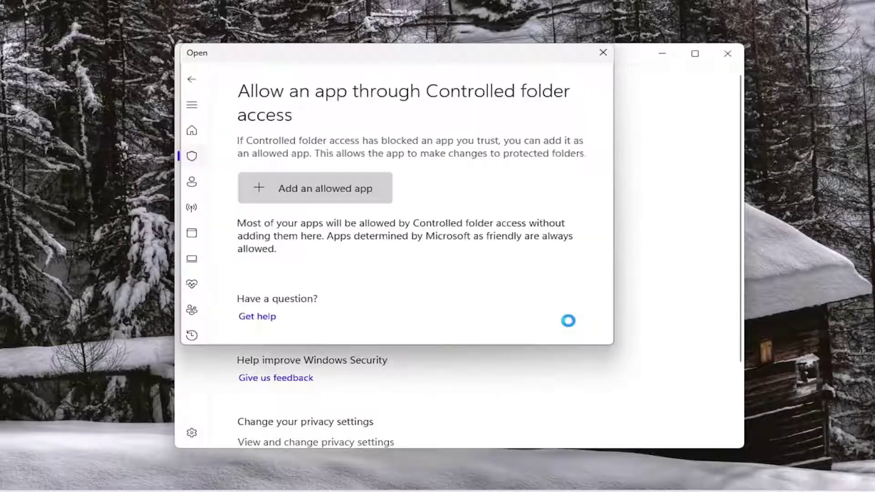
# Check recently blocked apps, then close the file picker and blocked-apps list.
pyautogui.click(290, 195)
pyautogui.click(286, 217)
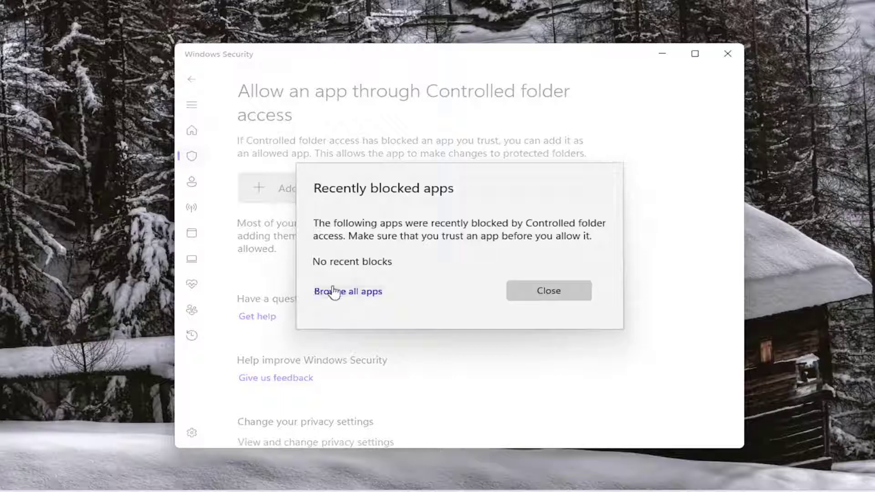
pyautogui.click(355, 294)
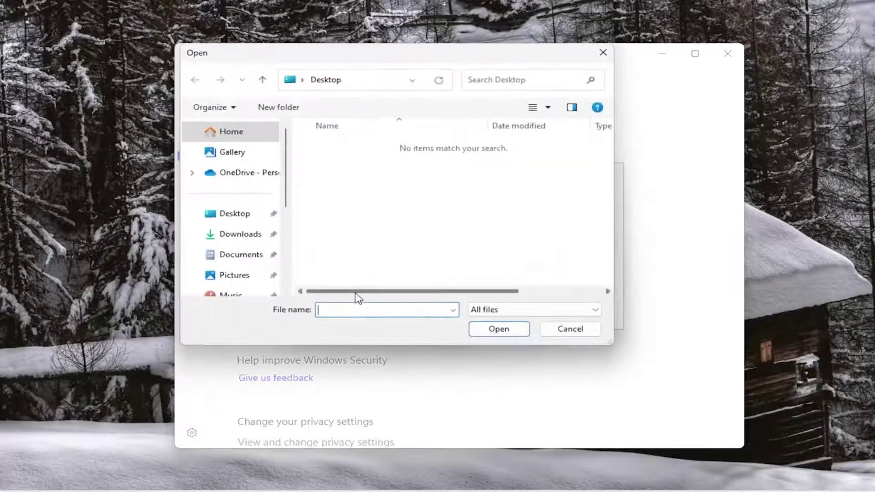
pyautogui.click(570, 329)
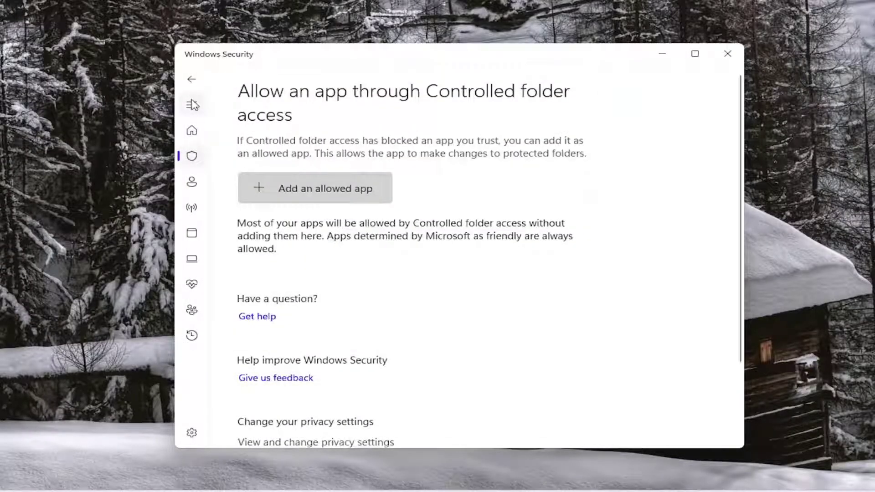
# Return to Ransomware protection and switch Controlled folder access off, approving UAC.
pyautogui.click(191, 79)
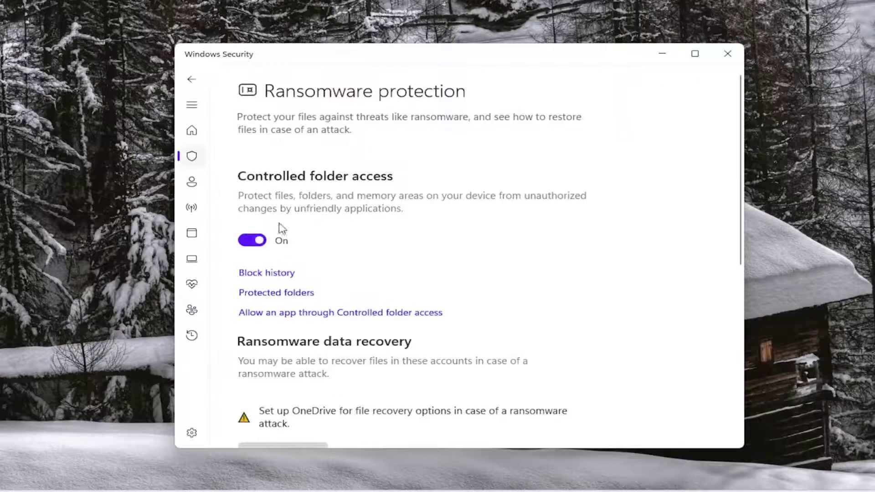
pyautogui.click(253, 240)
pyautogui.click(430, 335)
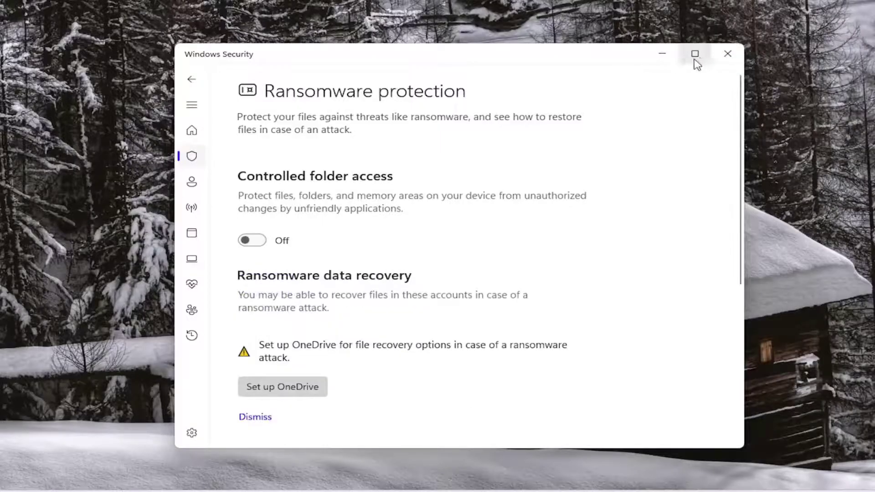